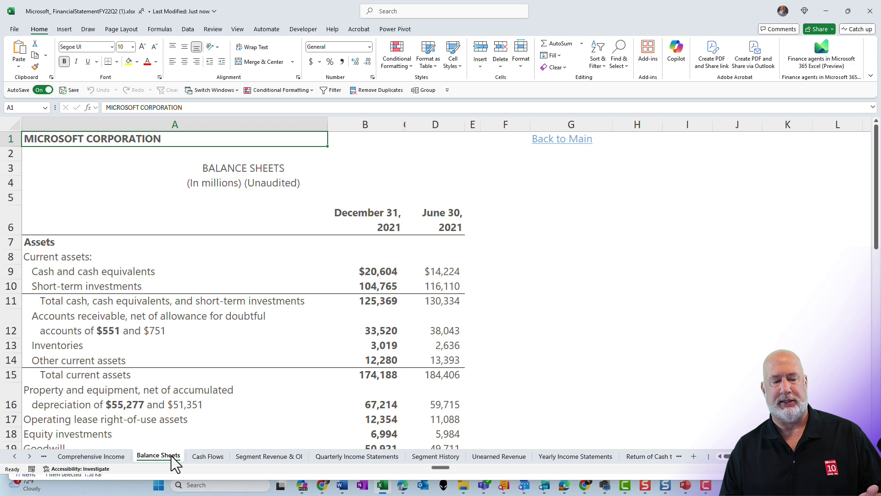
Review the Cash Flows and Income Statements sheets in the financial statements workbook
click(207, 457)
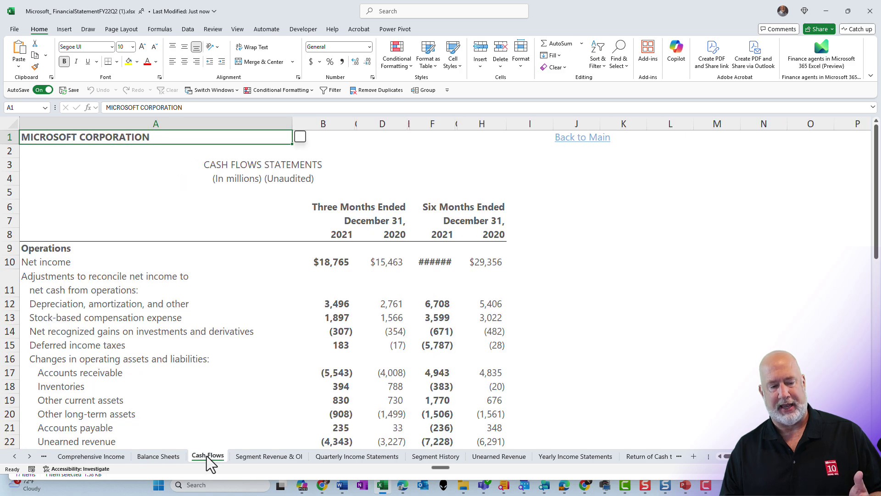
click(16, 456)
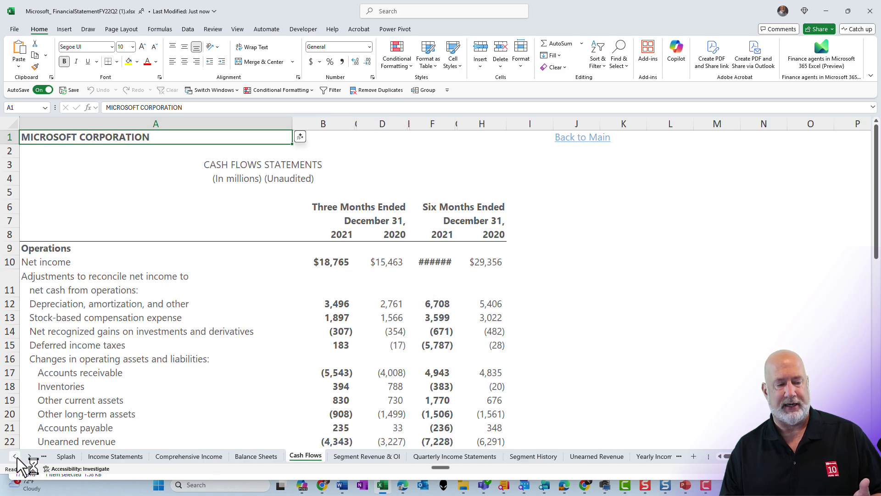
click(115, 455)
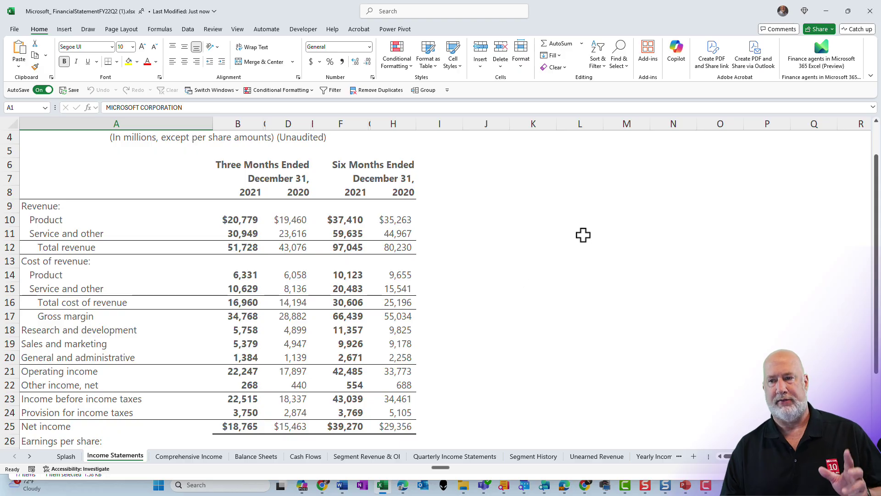
Start a Copilot-generated presentation and choose the Oasis design after browsing the design galleries
click(870, 10)
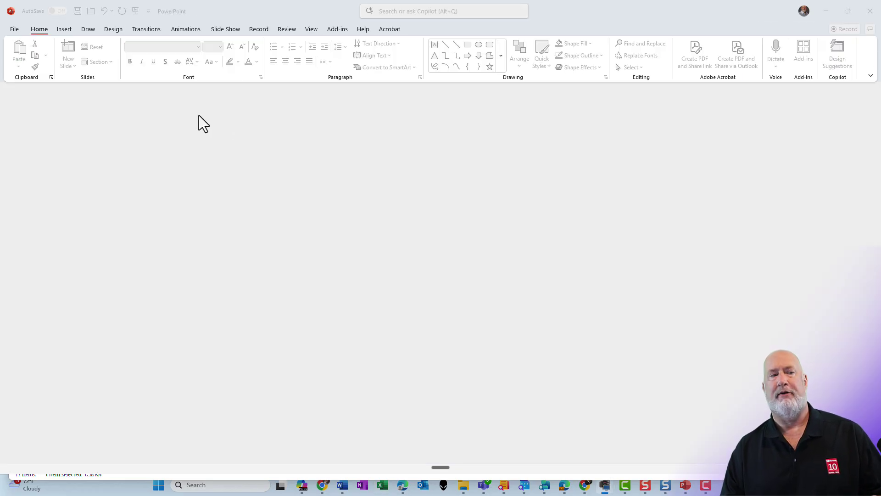
click(15, 31)
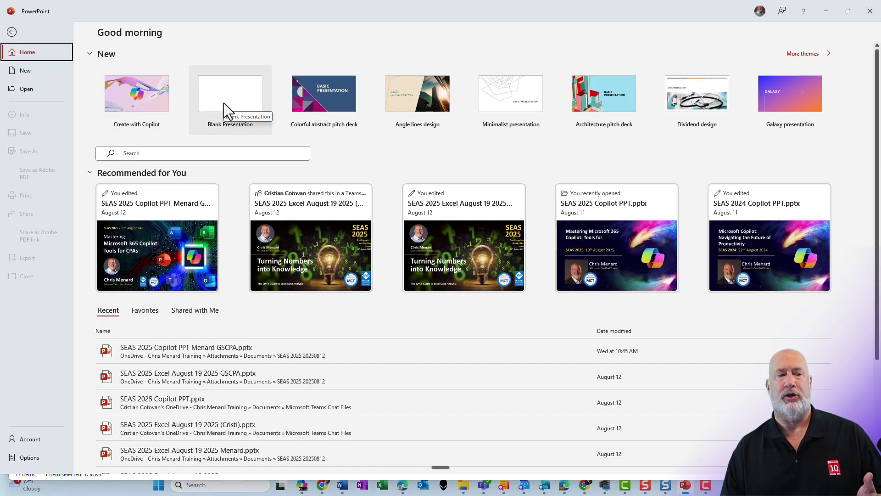
click(141, 101)
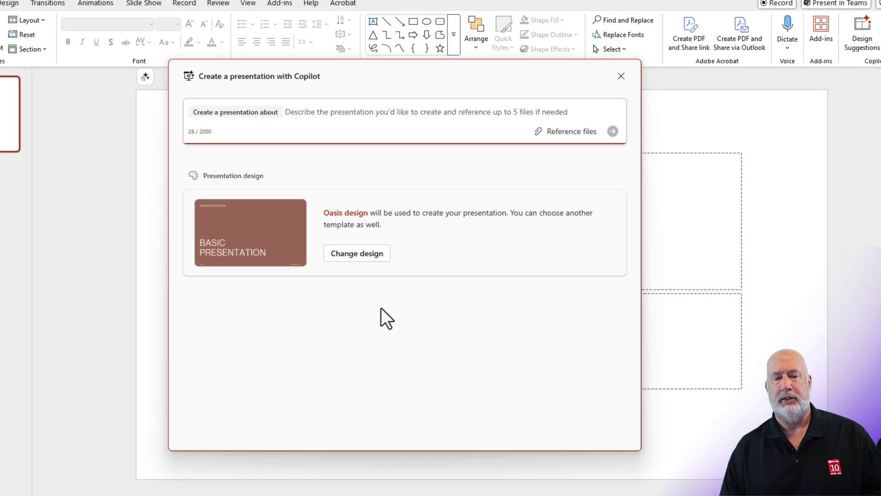
click(358, 255)
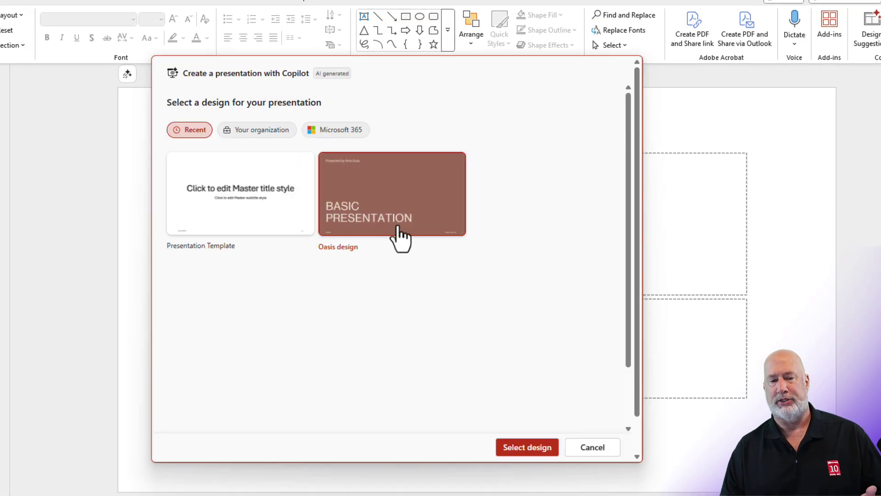
click(261, 139)
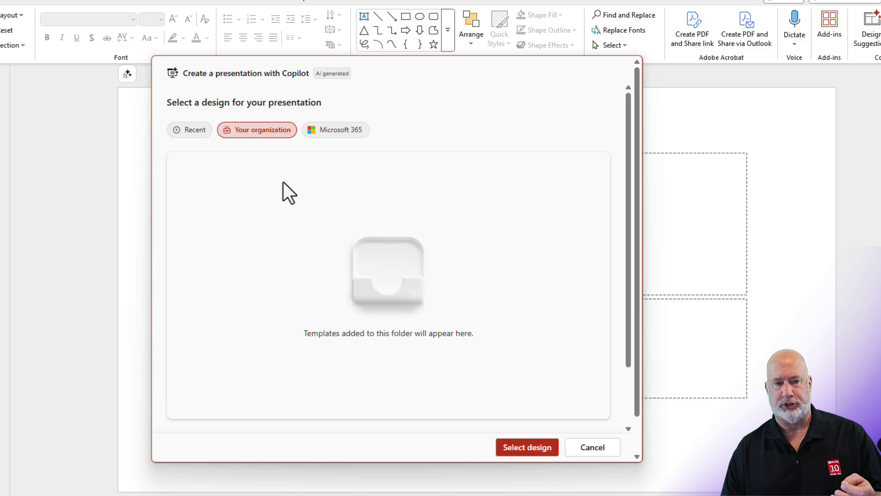
click(337, 138)
scroll(437, 148, down, 3)
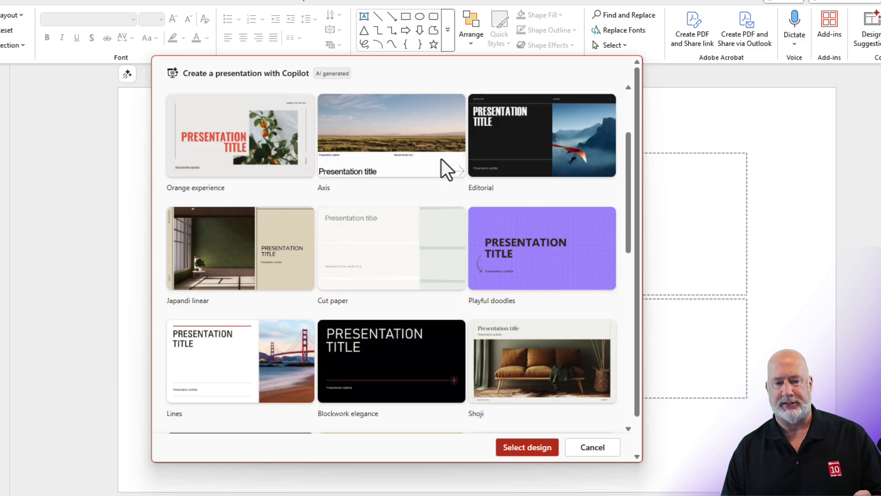
scroll(441, 172, down, 1)
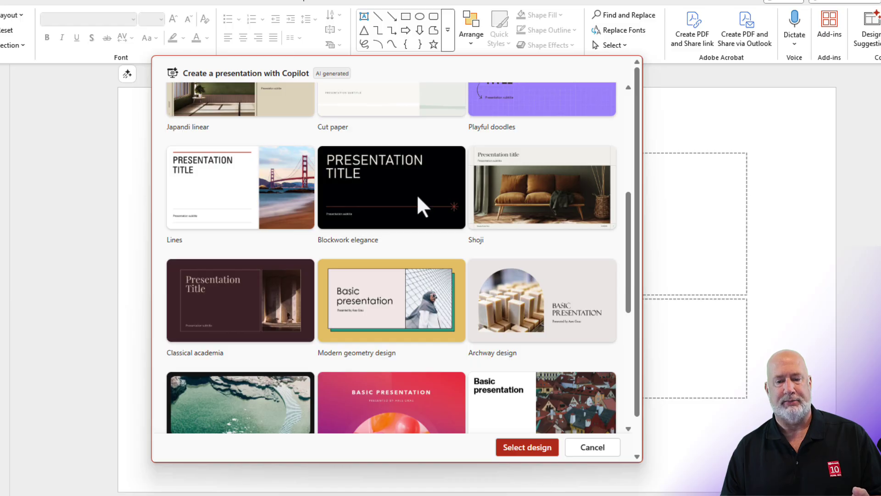
scroll(417, 205, down, 2)
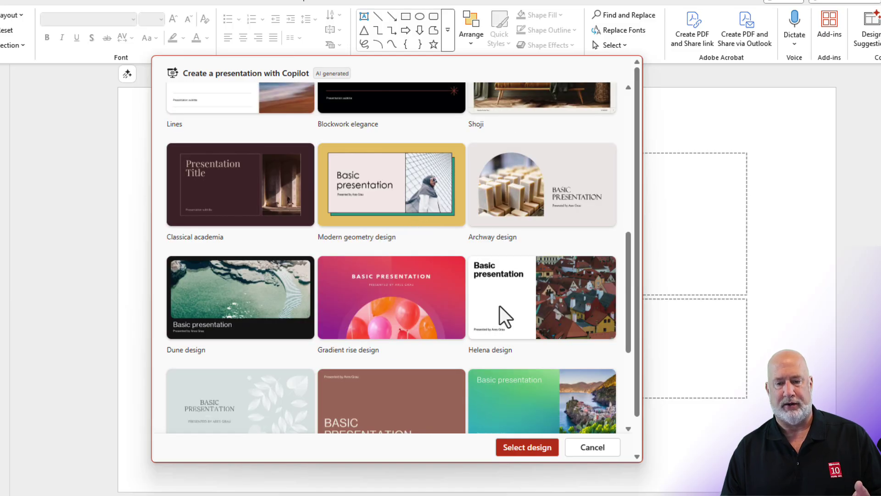
scroll(513, 386, down, 1)
click(531, 452)
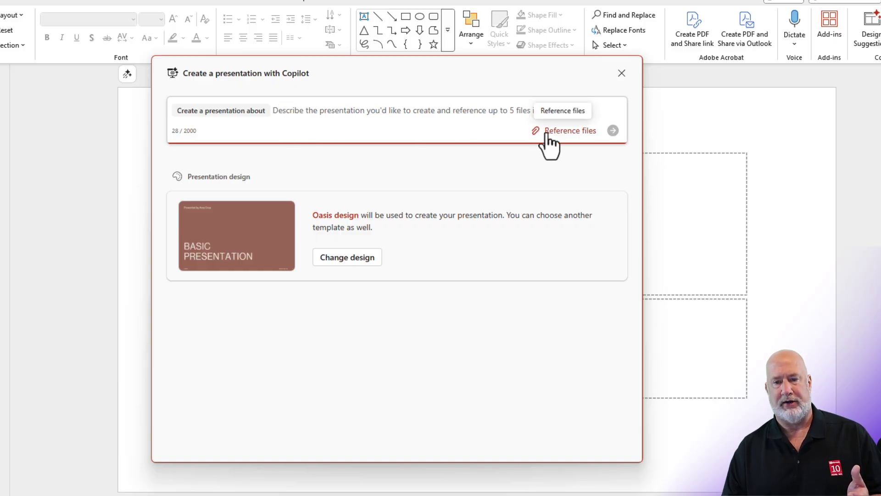
Attach Microsoft_ FinancialStatementFY22Q2 (1).xlsx as the reference for the Copilot presentation request
click(373, 129)
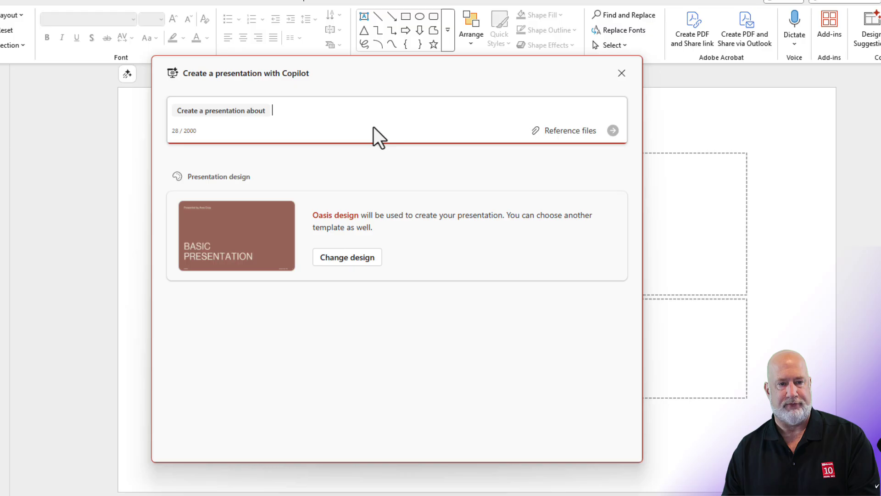
text(/)
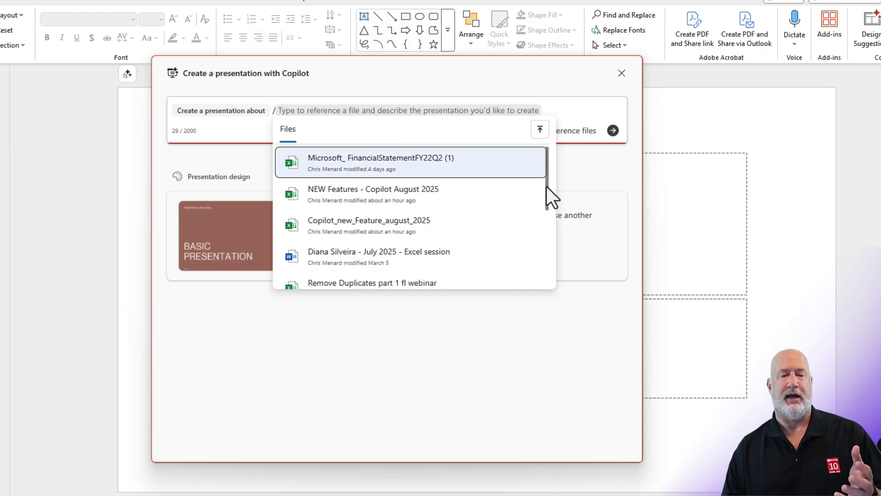
mouse_move(546, 187)
mouse_down()
mouse_move(548, 232)
mouse_move(546, 213)
mouse_up()
scroll(546, 213, up, 2)
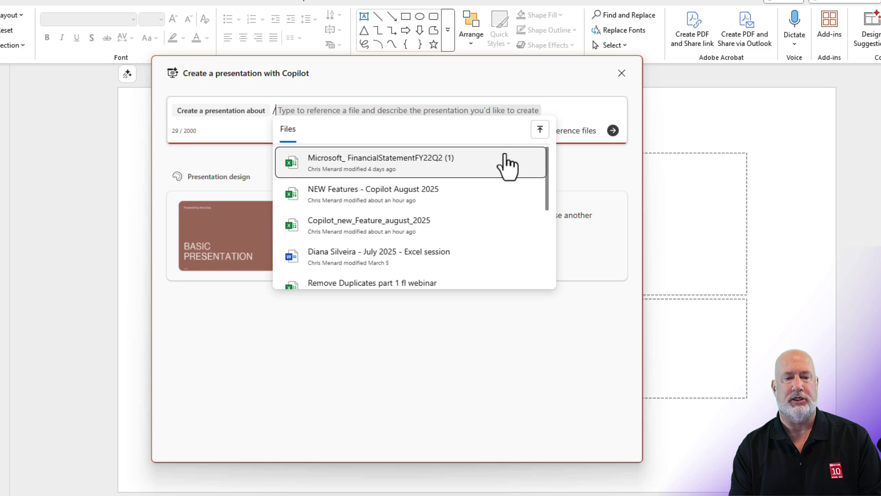
text(mic)
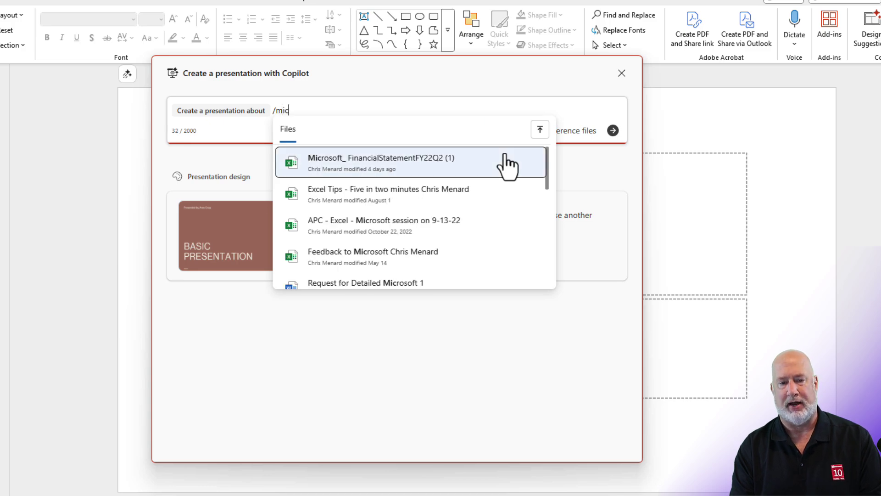
click(393, 172)
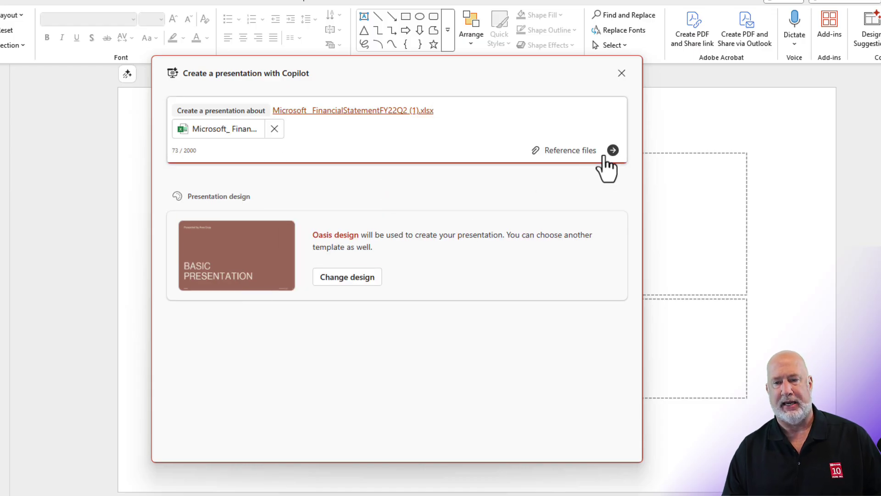
Have Copilot draft the FY22Q2 financial overview outline, then generate slides from it
click(612, 151)
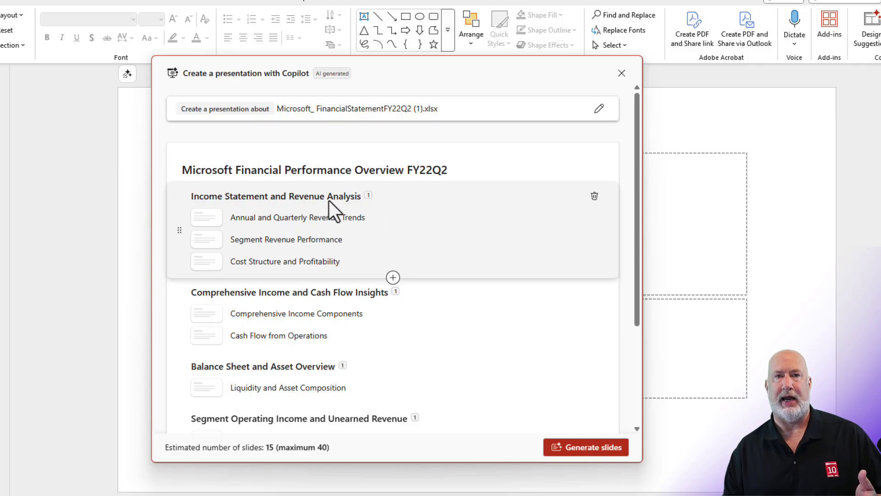
mouse_move(330, 314)
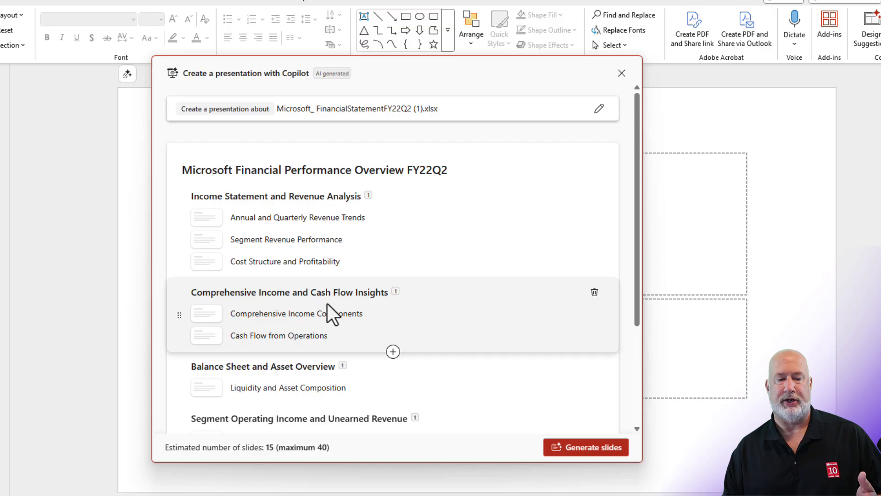
scroll(331, 309, down, 3)
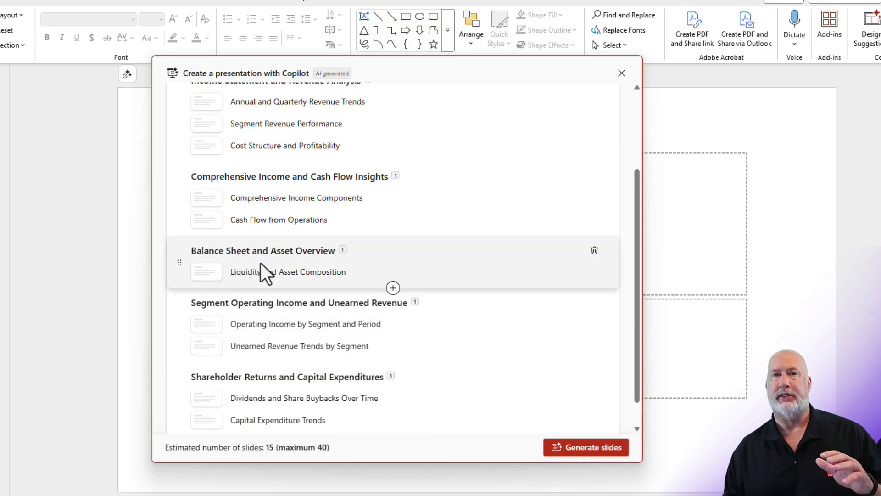
mouse_move(393, 398)
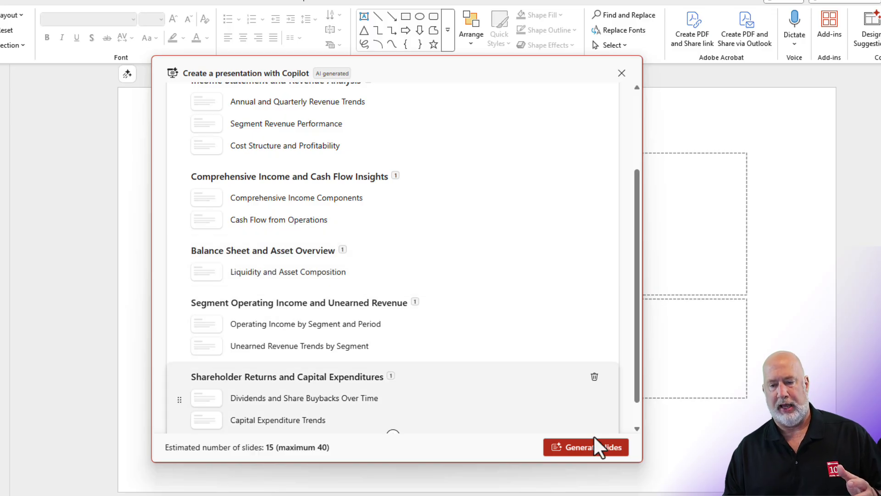
click(603, 447)
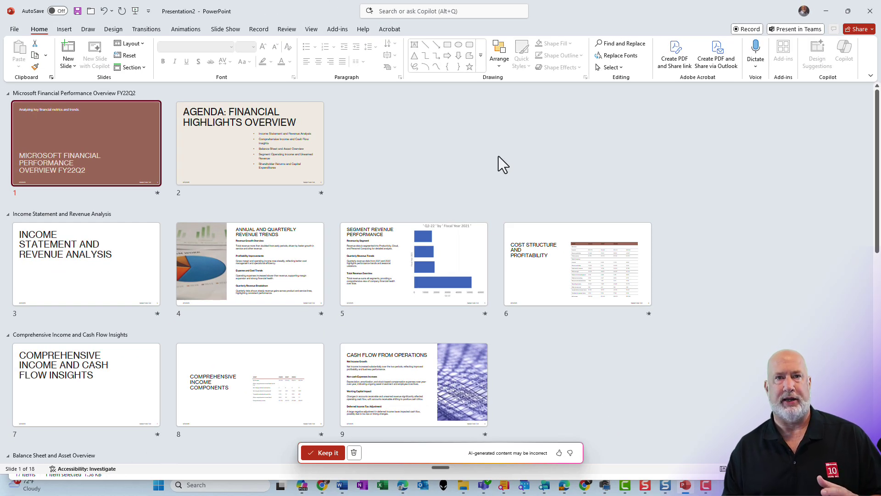
Check the deck's sections in Slide Sorter, select the Comprehensive Income Components slide, and keep the slides
click(8, 94)
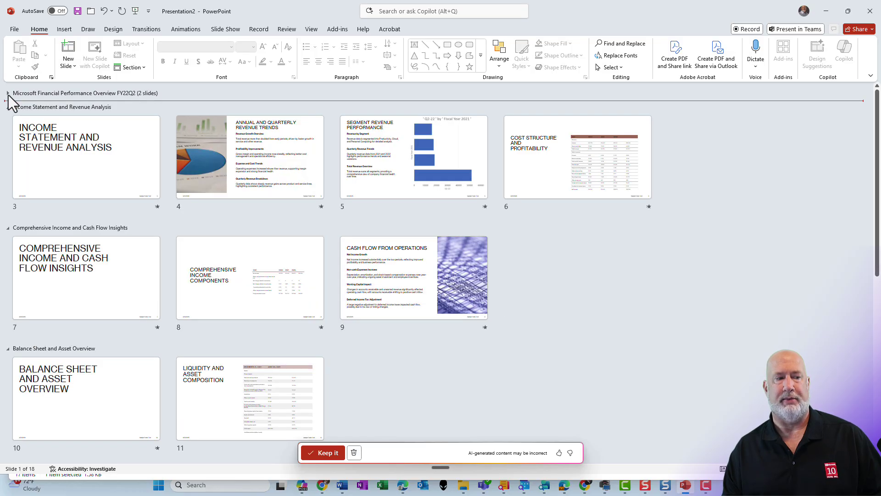
click(9, 94)
click(8, 214)
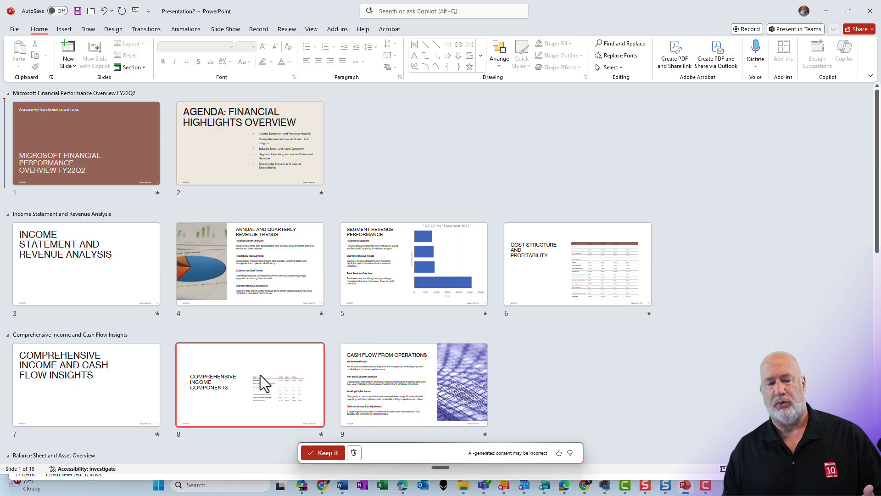
click(242, 373)
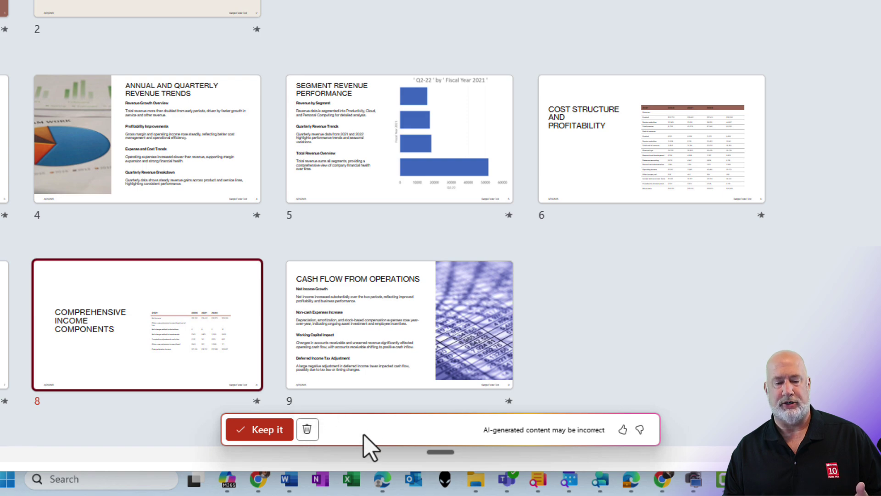
click(271, 431)
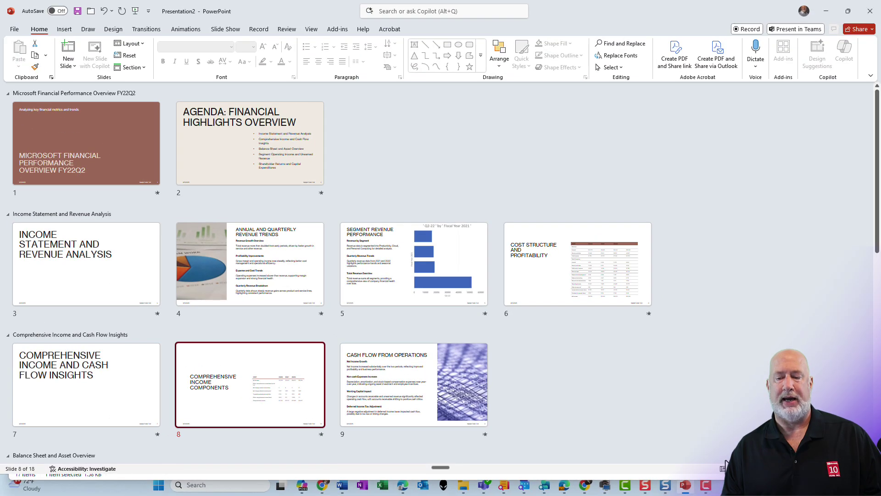
Open the deck in Normal view and read the Income Statement and Revenue Analysis notes
double_click(249, 384)
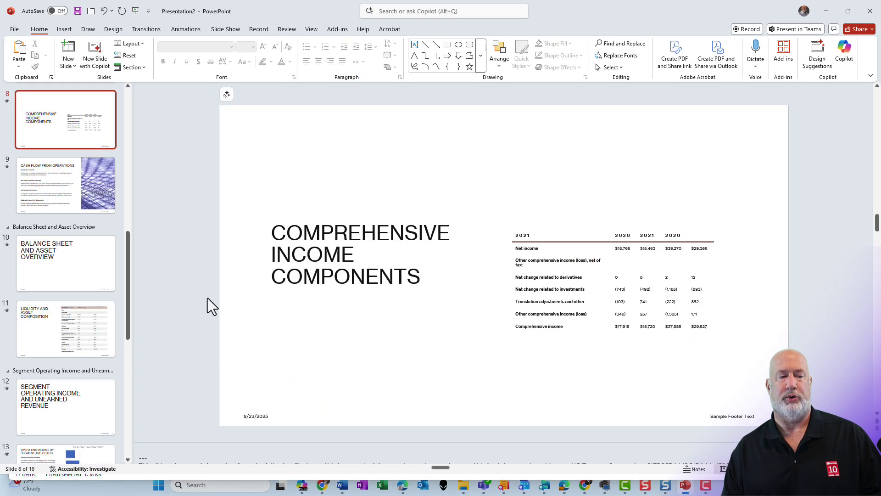
scroll(118, 274, up, 5)
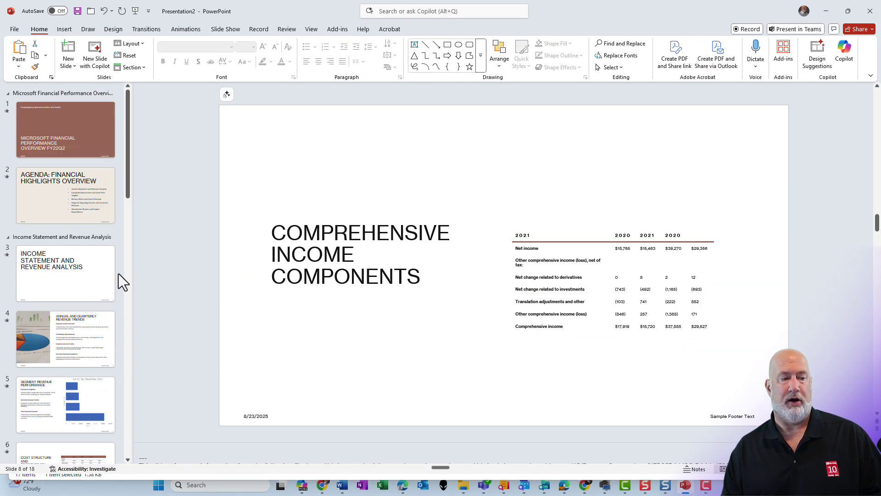
click(71, 273)
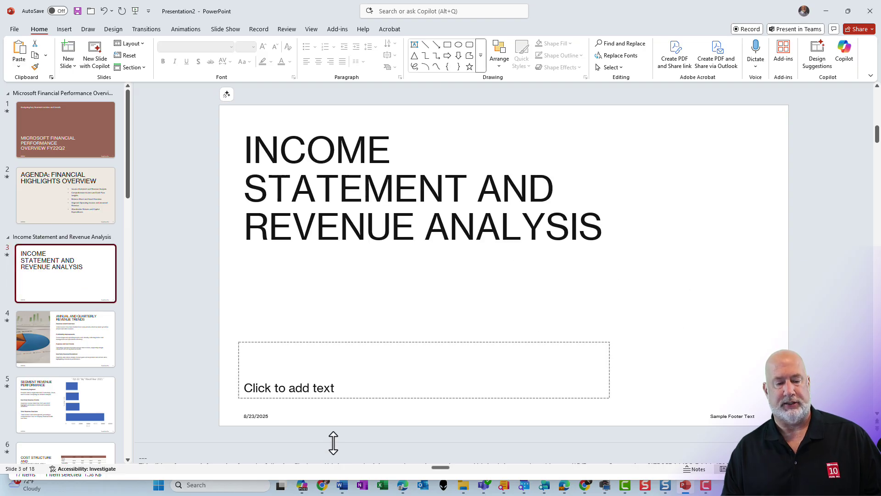
drag(333, 443, 336, 409)
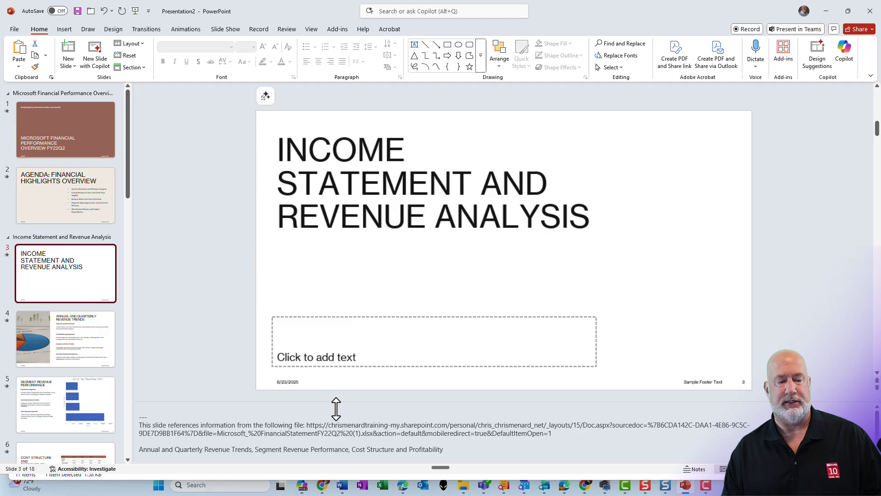
drag(336, 409, 341, 425)
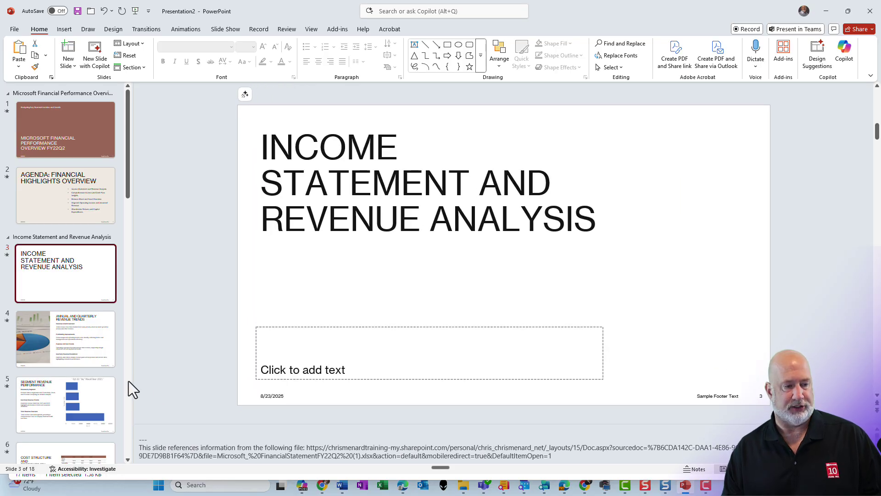
Read the source-analysis notes on the Annual and Quarterly Revenue Trends slide
click(71, 345)
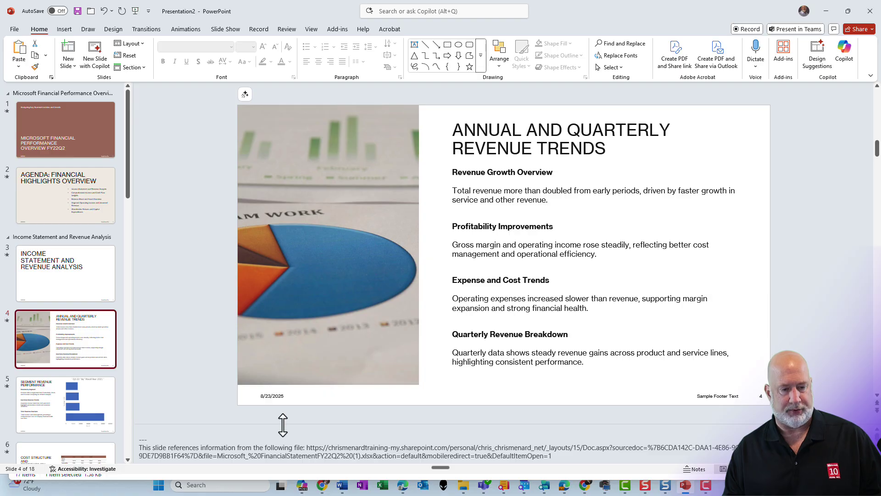
mouse_move(282, 424)
mouse_down()
mouse_move(285, 270)
mouse_move(305, 132)
mouse_up()
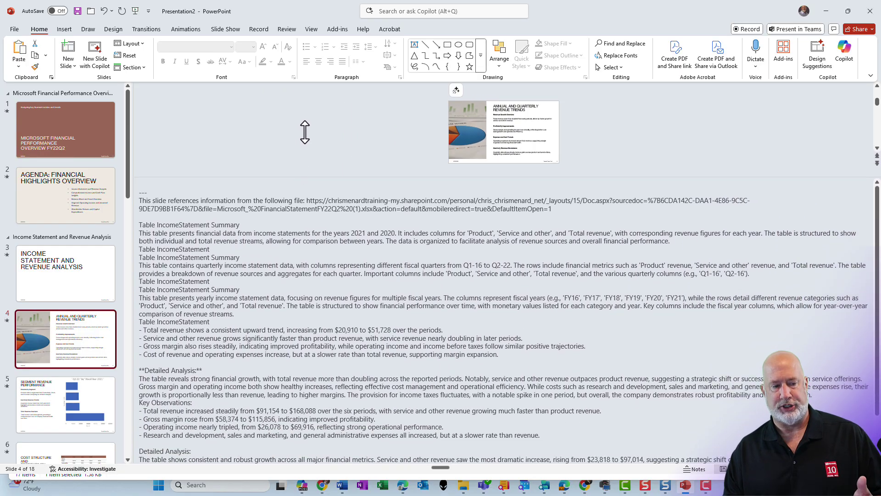
drag(305, 140, 303, 440)
scroll(549, 207, down, 1)
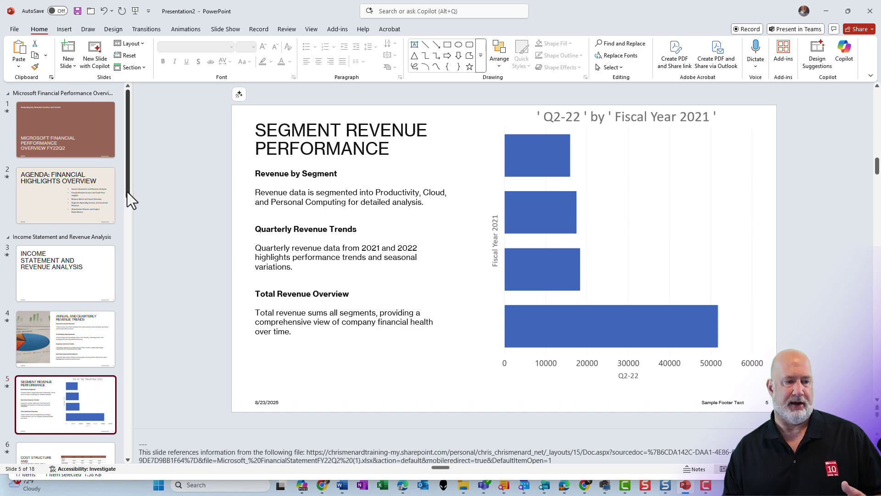
drag(128, 193, 128, 228)
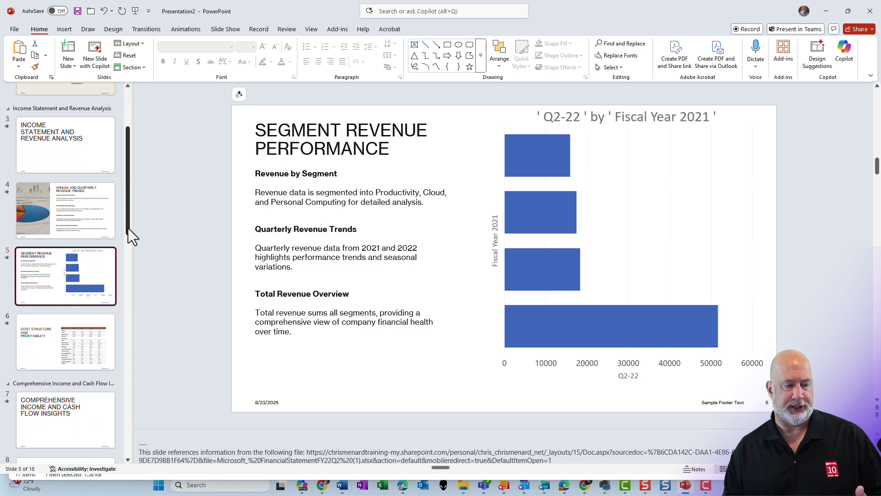